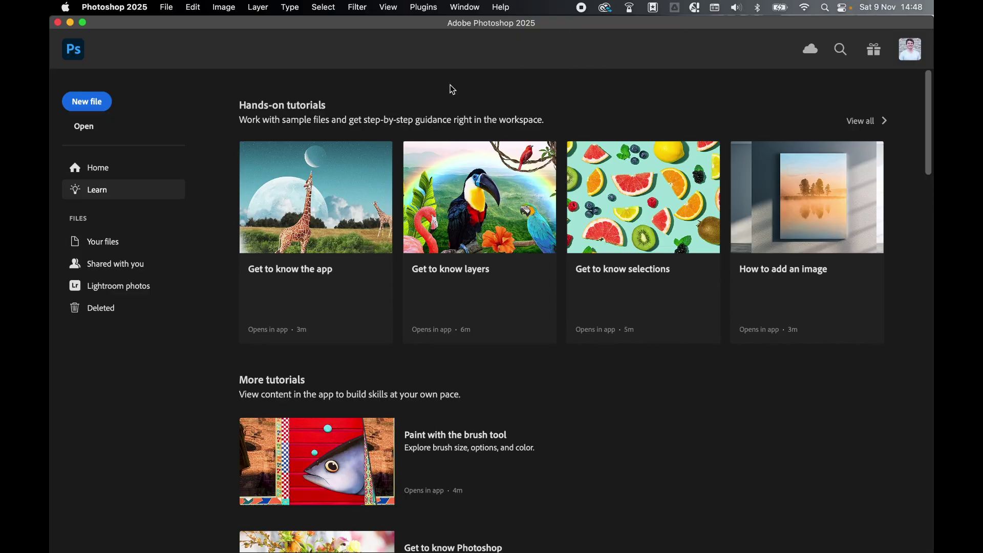
Step: Set up a new Print document in millimetres with width 51 and height 51
left_click(167, 7)
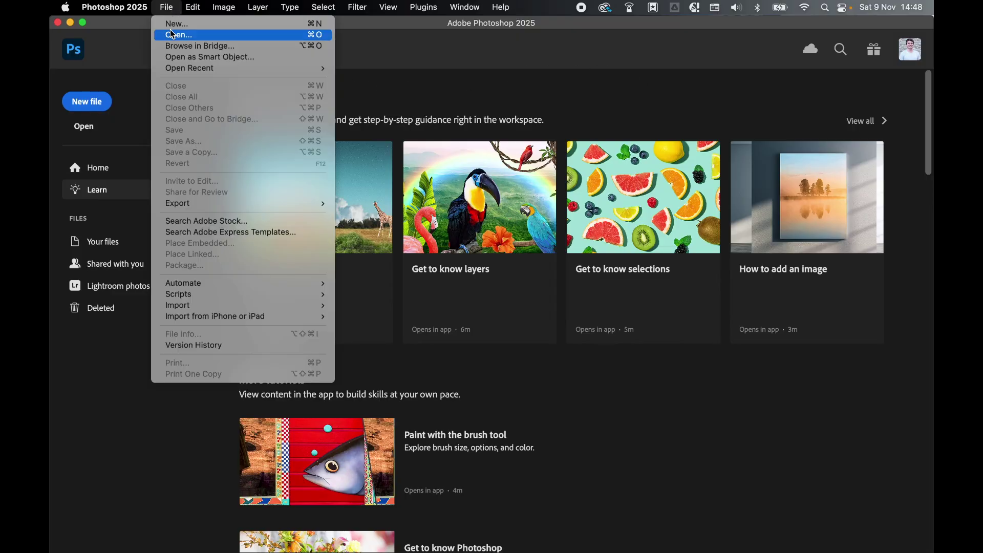
left_click(176, 22)
left_click(310, 98)
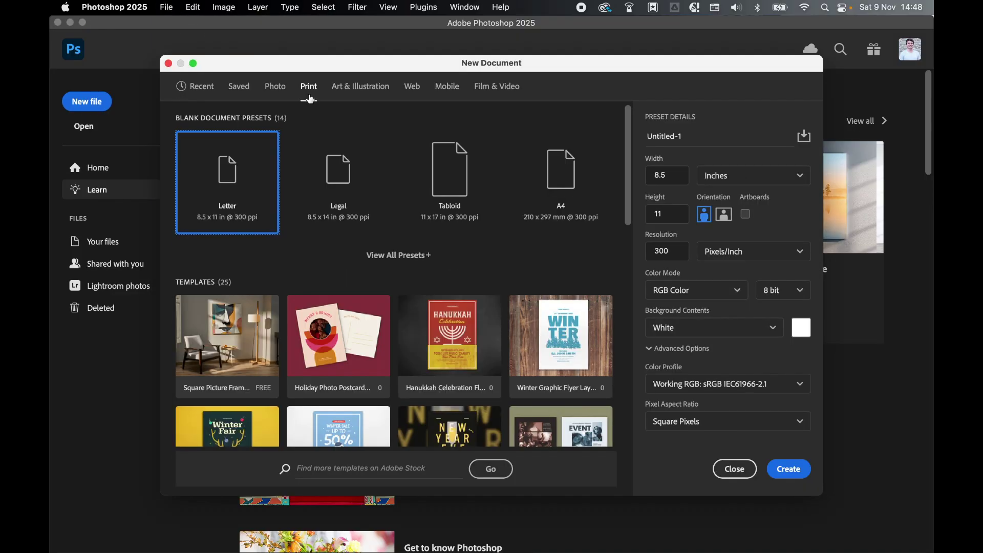
left_click(727, 175)
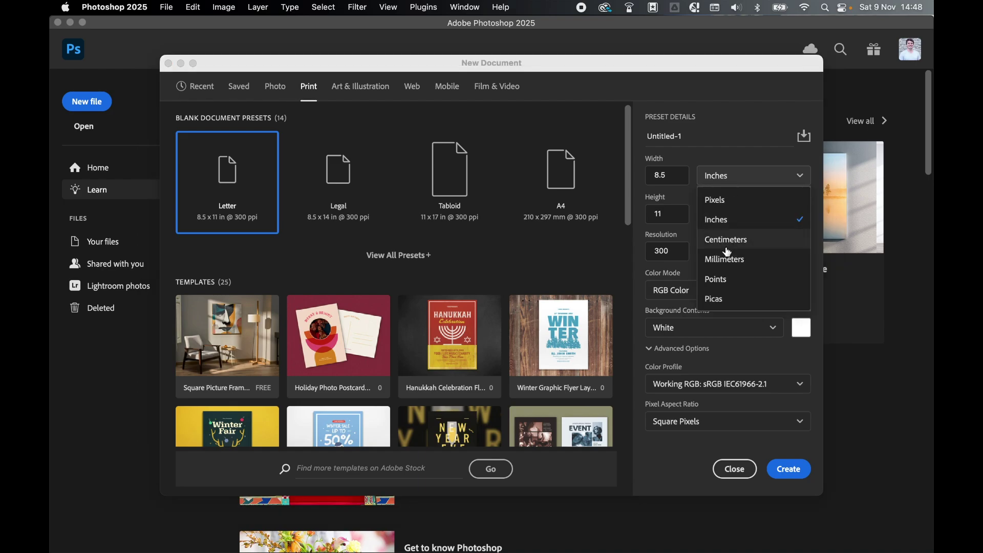
left_click(723, 259)
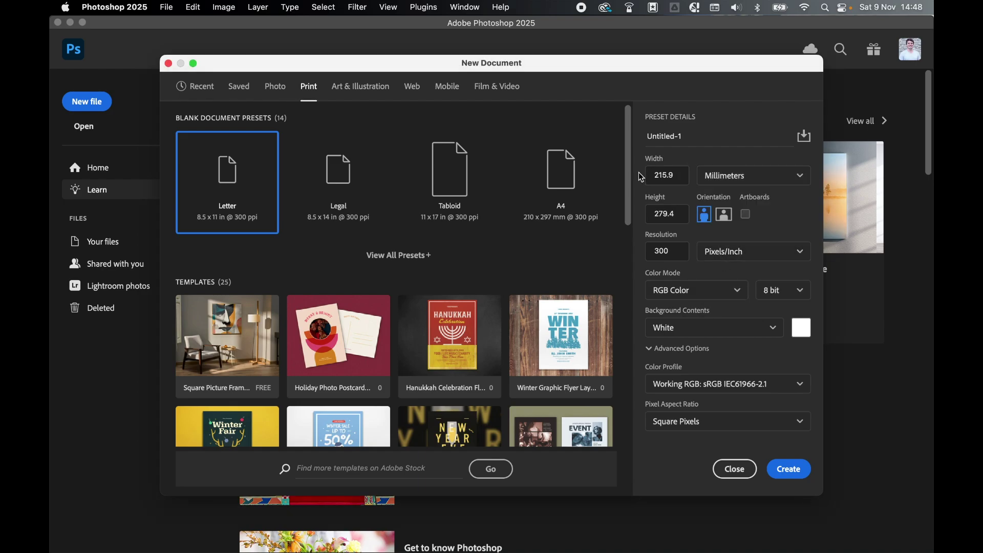
double_click(667, 176)
type("51")
key("Tab")
type("51")
Step: Create the 51 mm document and confirm rulers are Millimeters in Units & Rulers preferences
left_click(787, 468)
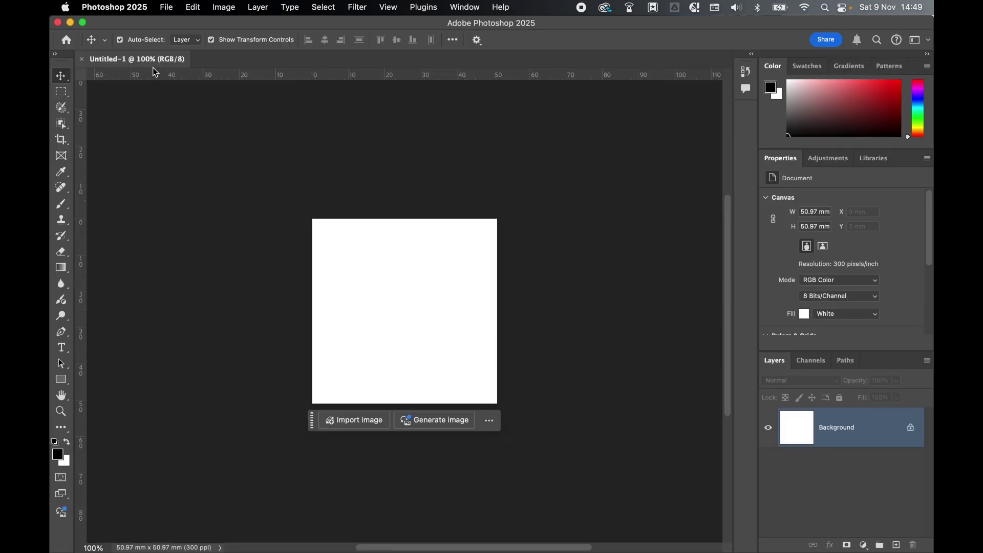
left_click(131, 8)
mouse_move(133, 53)
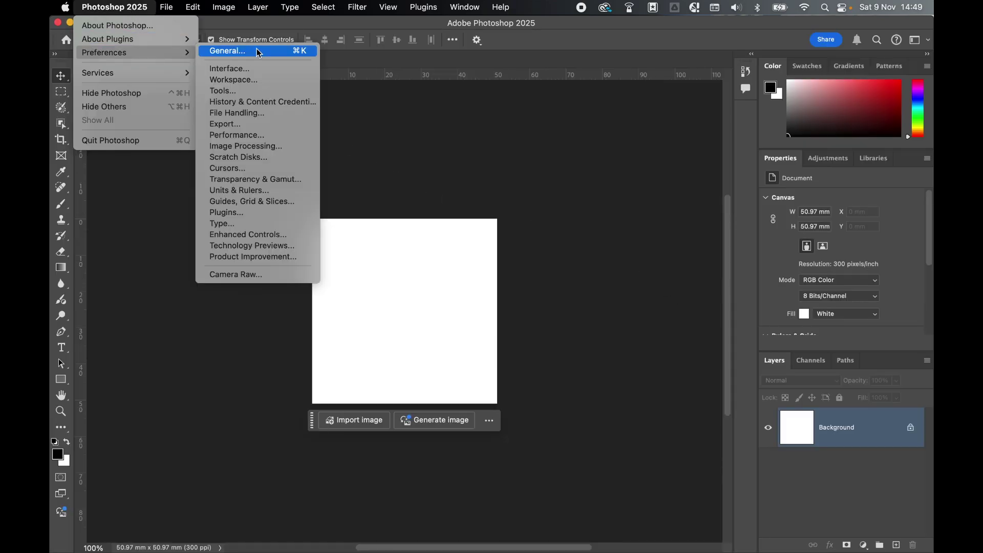
left_click(259, 50)
left_click(205, 254)
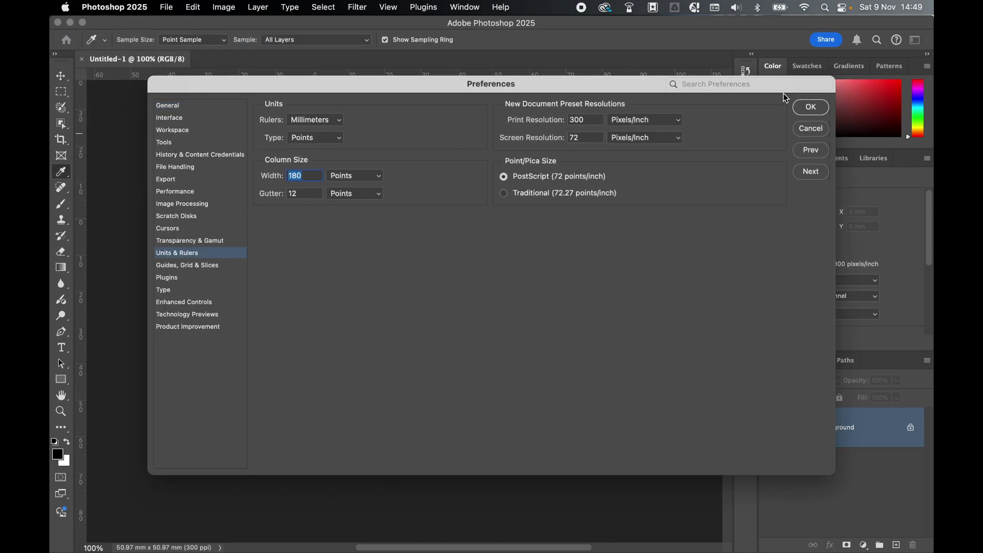
left_click(807, 108)
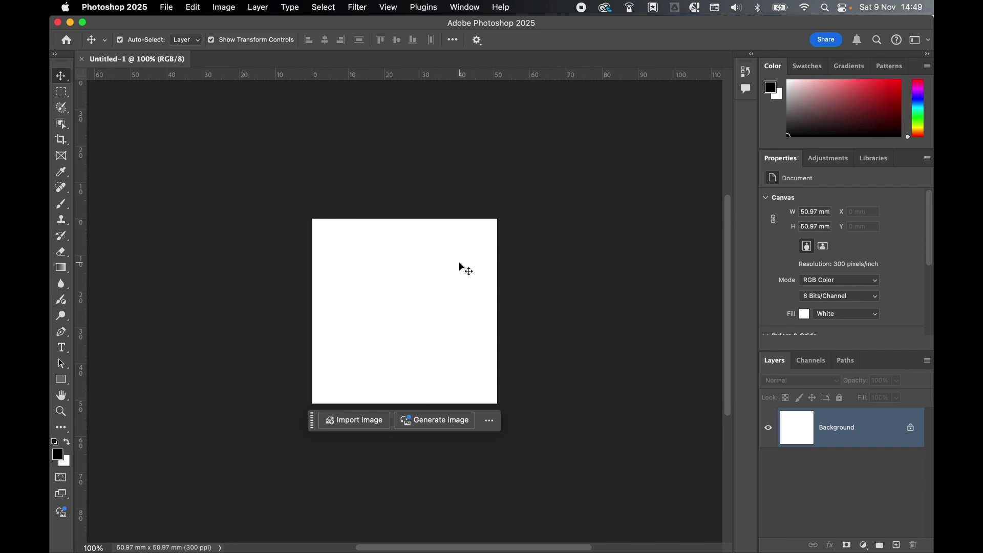
Step: Create a Rectangle Tool shape 8.47 mm wide and 28 mm tall, using millimetre units
left_click(60, 380)
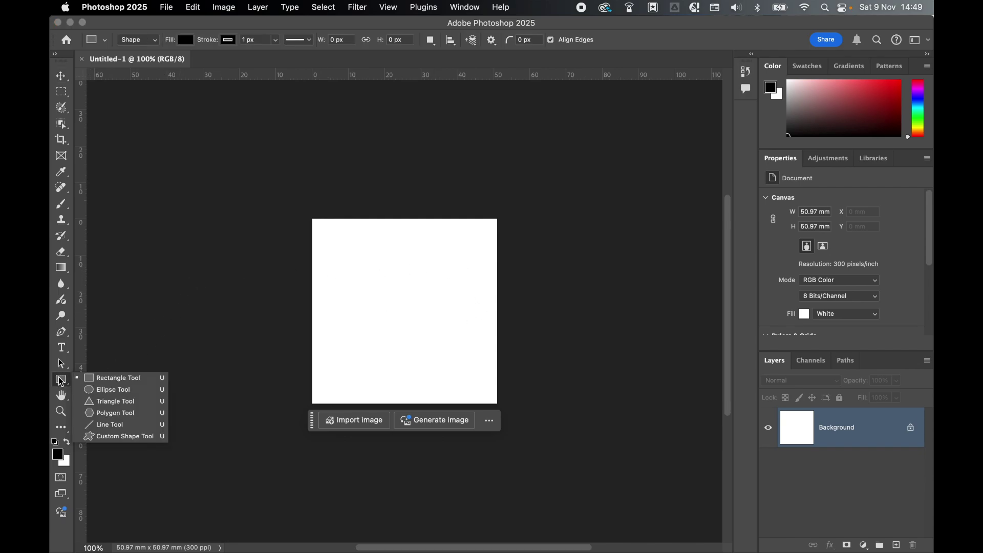
left_click(97, 381)
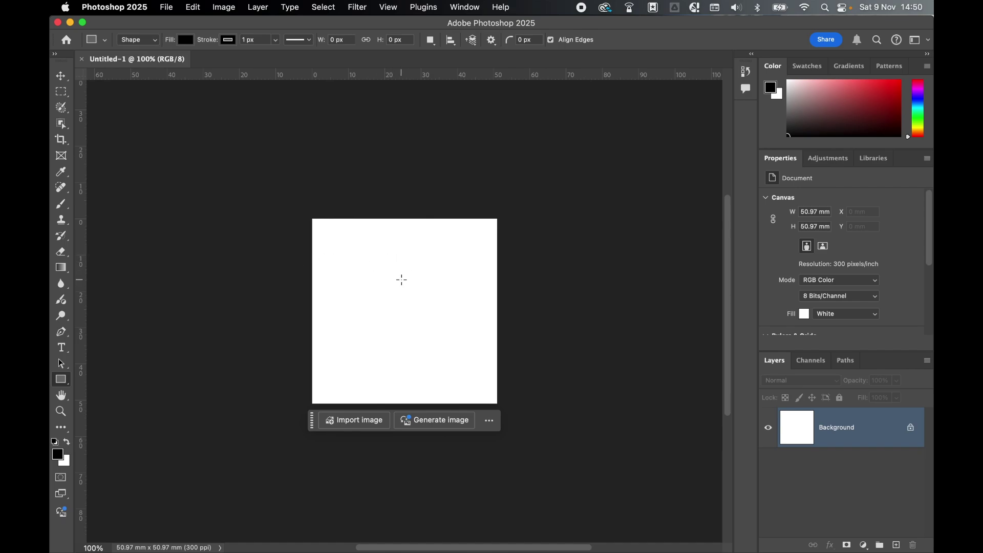
left_click(401, 280)
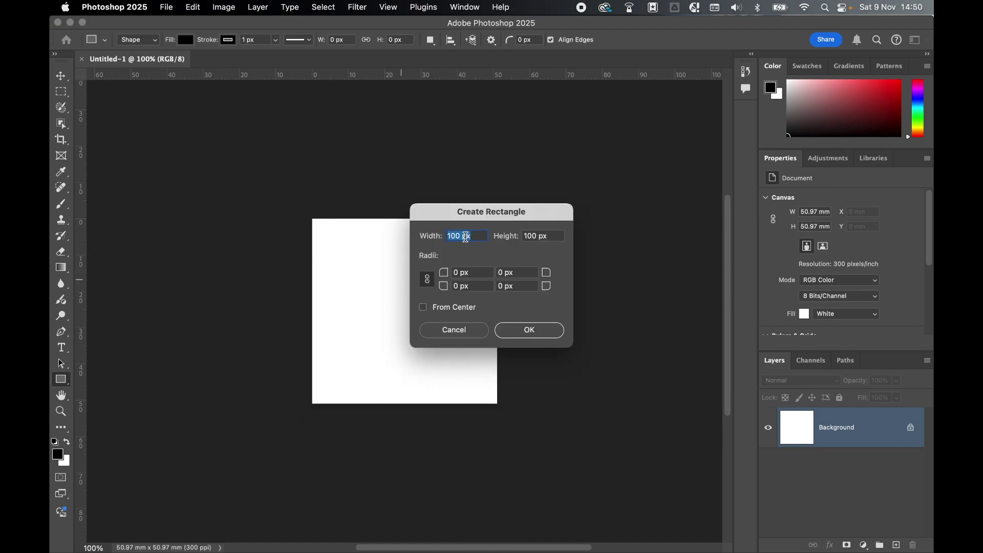
right_click(466, 237)
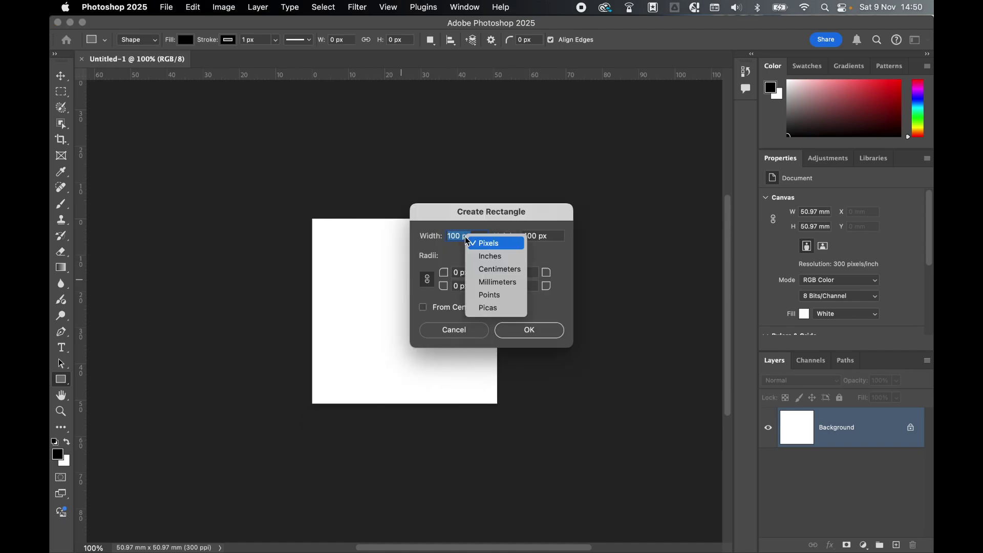
left_click(497, 282)
right_click(532, 236)
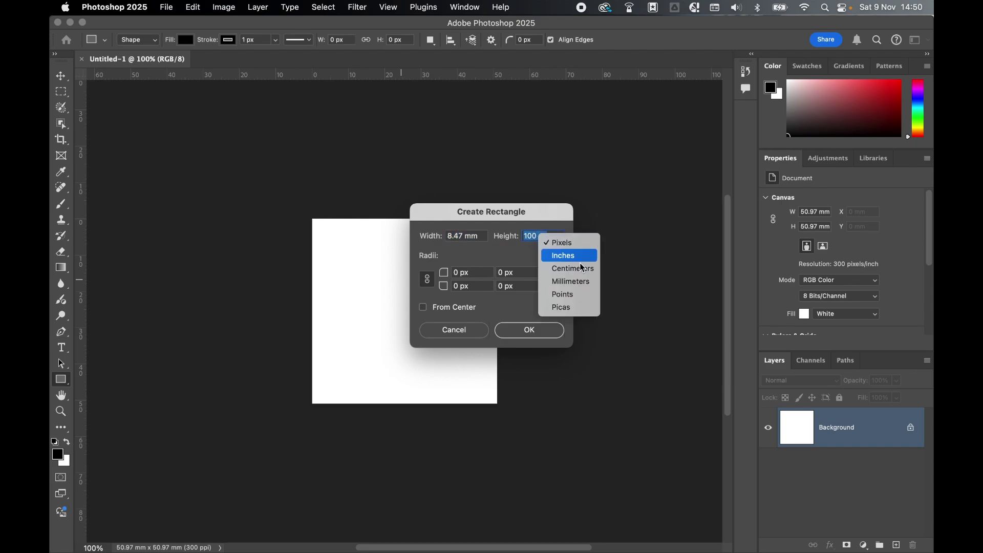
left_click(573, 281)
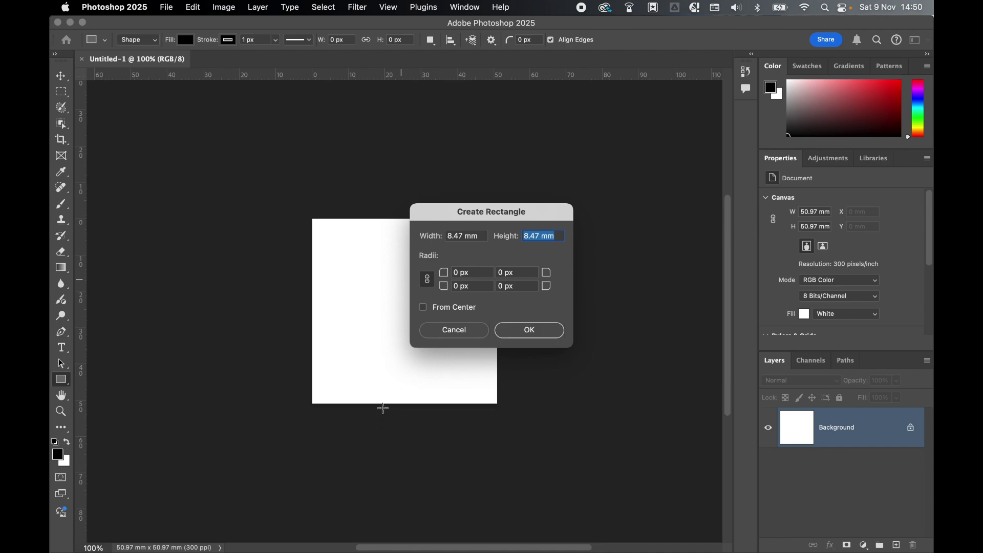
key("shift+Tab")
key("Tab")
type("28")
left_click(544, 330)
Step: Move the rectangle to the bottom centre and widen it to about 13.41 mm
left_click(61, 76)
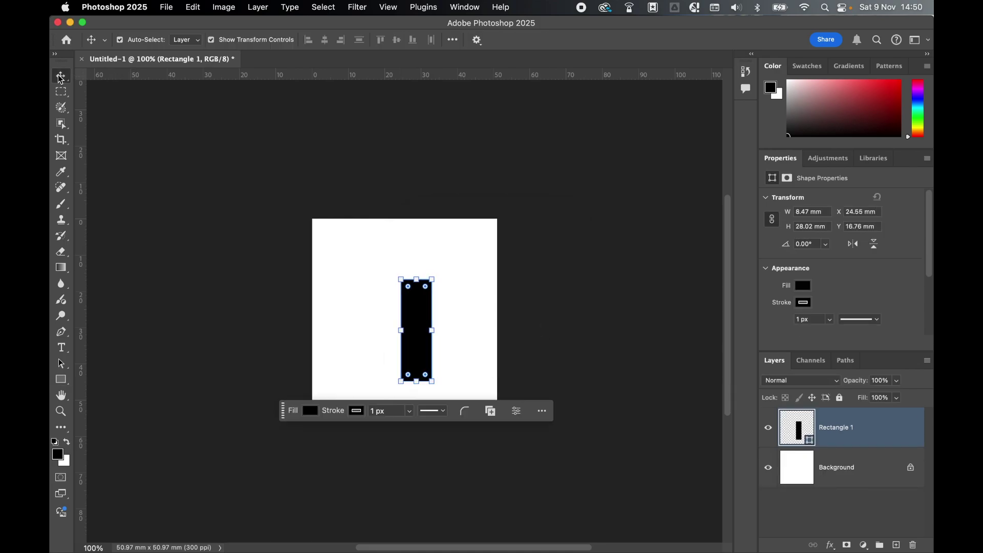
left_click_drag(416, 304, 404, 326)
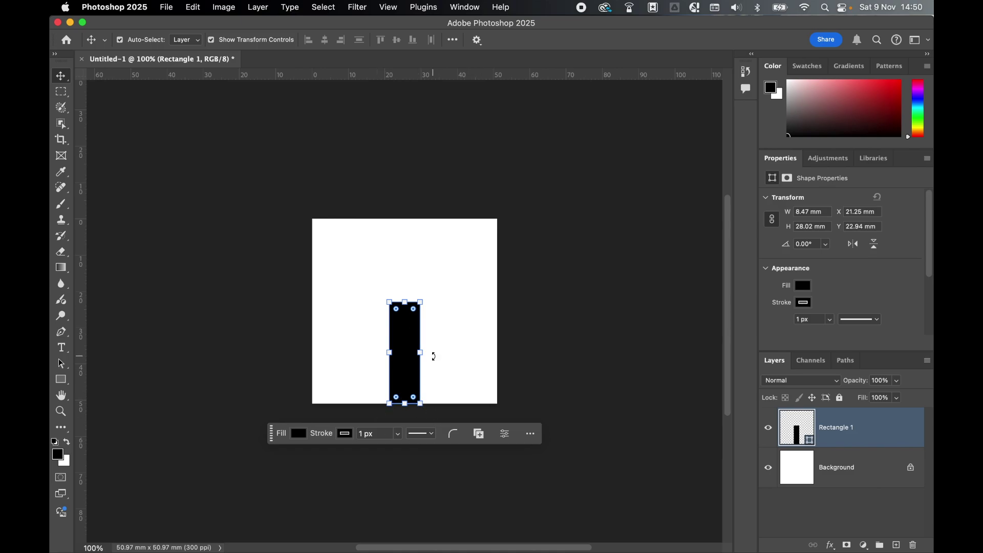
left_click_drag(424, 353, 381, 354)
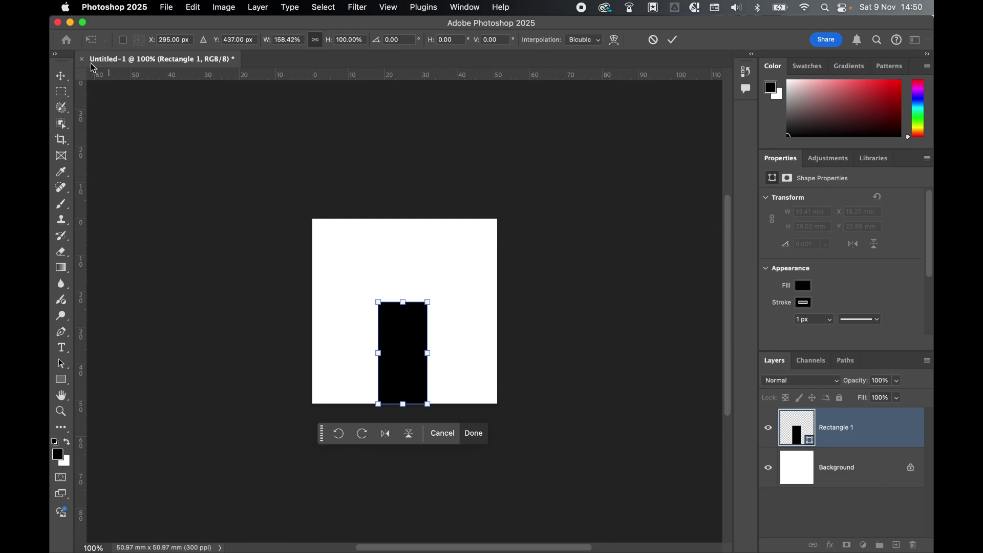
left_click(67, 81)
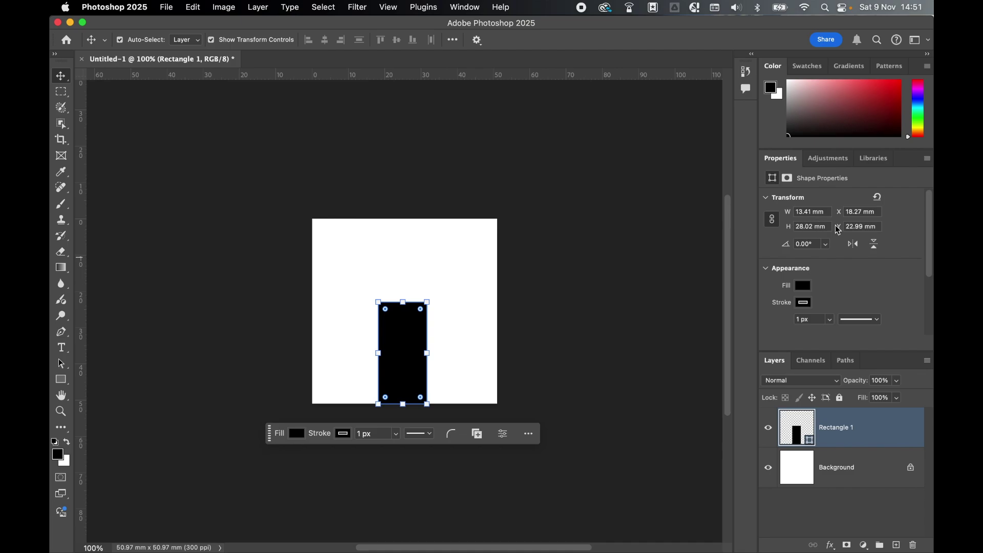
Step: Lower the rectangle's layer opacity to 29% and reselect it
left_click(897, 382)
left_click_drag(896, 400, 856, 393)
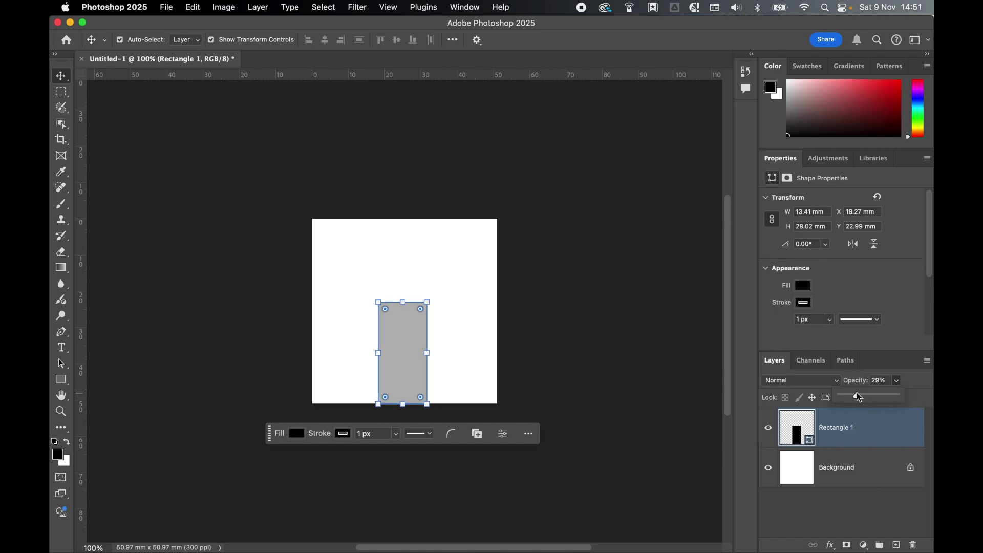
left_click(616, 375)
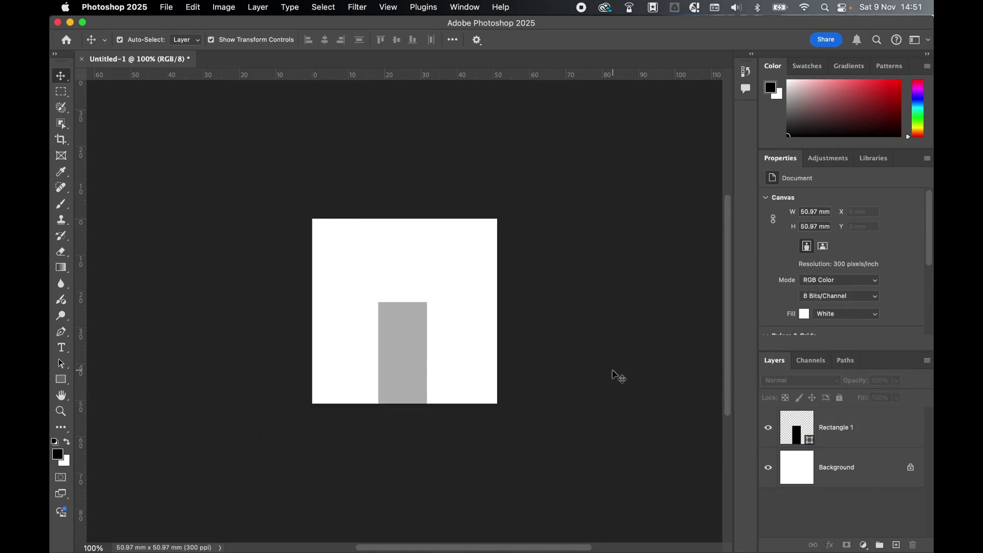
left_click(422, 343)
left_click(434, 365)
left_click(412, 344)
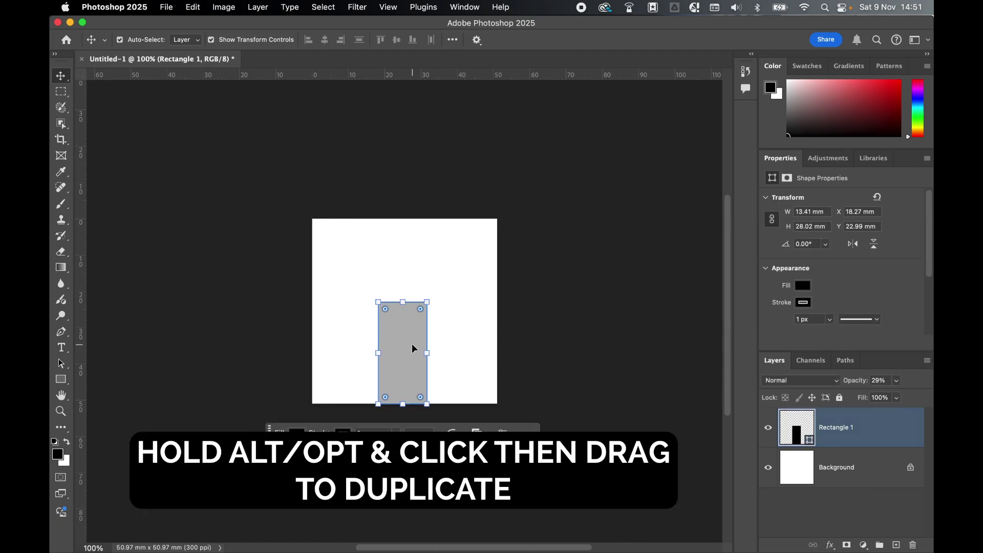
Step: Alt-drag a copy of the rectangle upward and set its height to 35 mm
left_click_drag(400, 342, 436, 311)
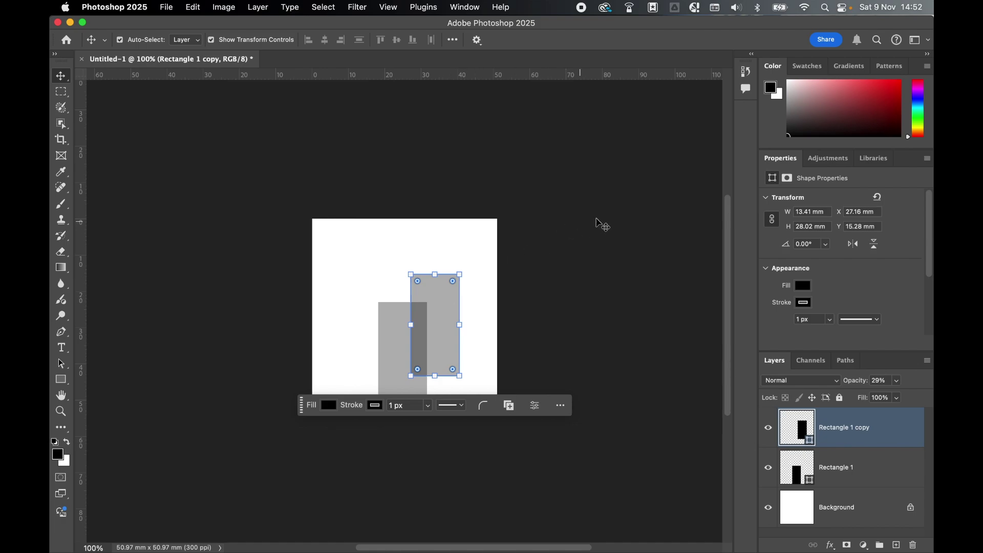
left_click(829, 226)
type("35")
key("Return")
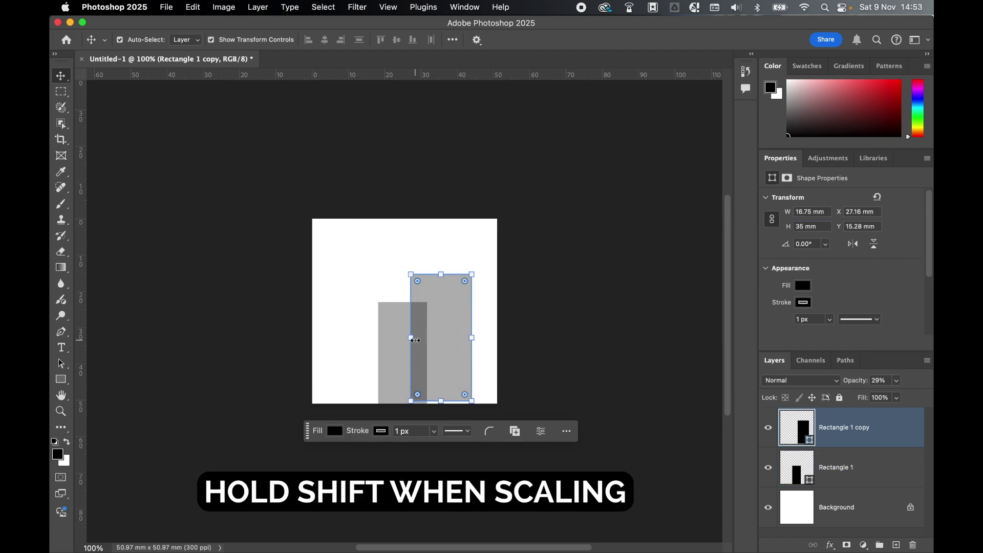
Step: Stretch the copy across the full canvas width, then select the small bottom rectangle
left_click_drag(412, 341, 313, 341)
left_click_drag(472, 337, 458, 294)
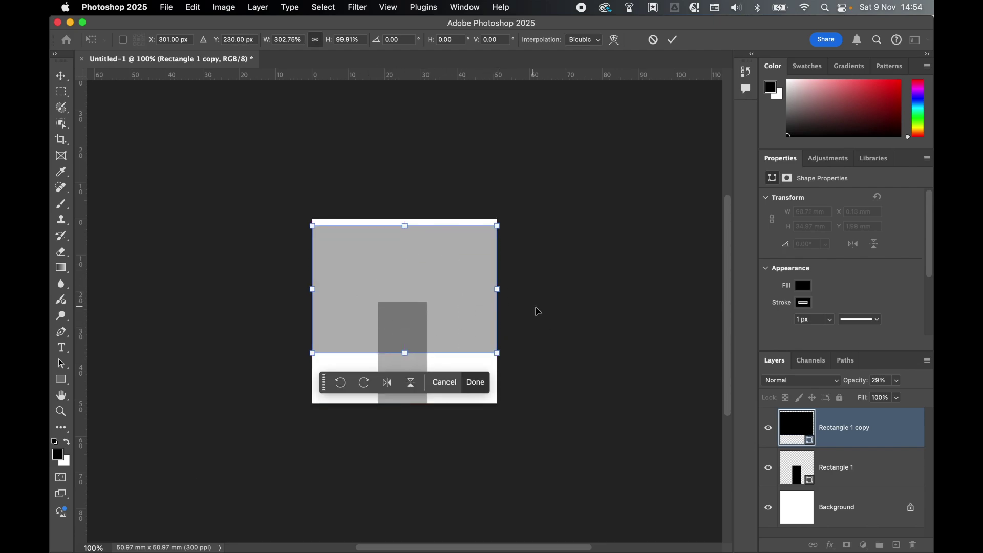
key("Return")
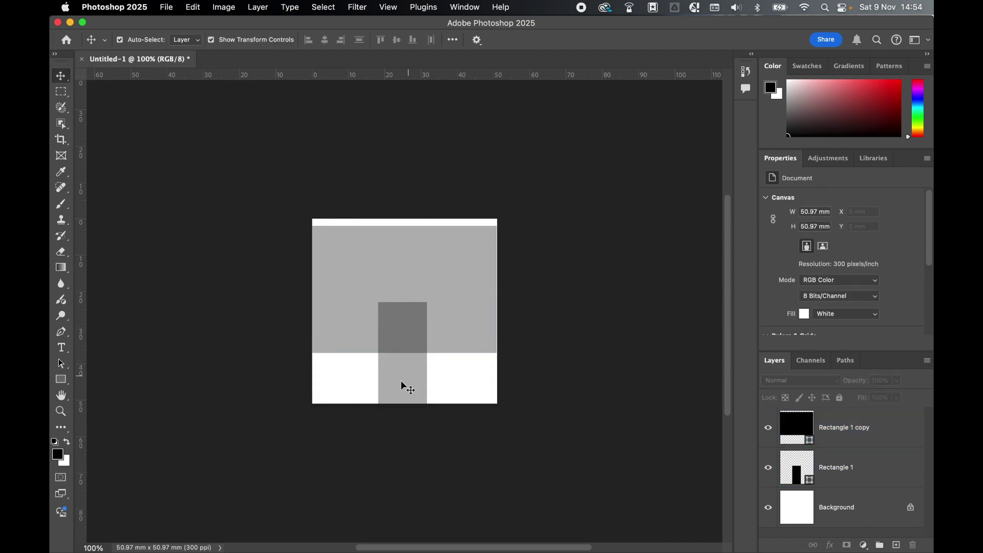
left_click(401, 382)
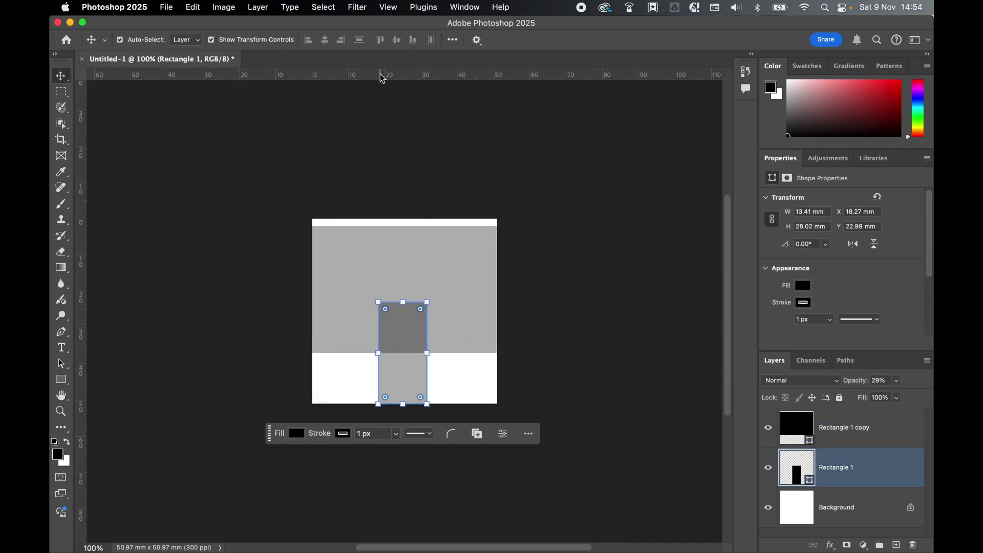
Step: Drag ruler guides to the small rectangle's top edge and centre, then nudge the large rectangle down
left_click_drag(382, 78, 417, 301)
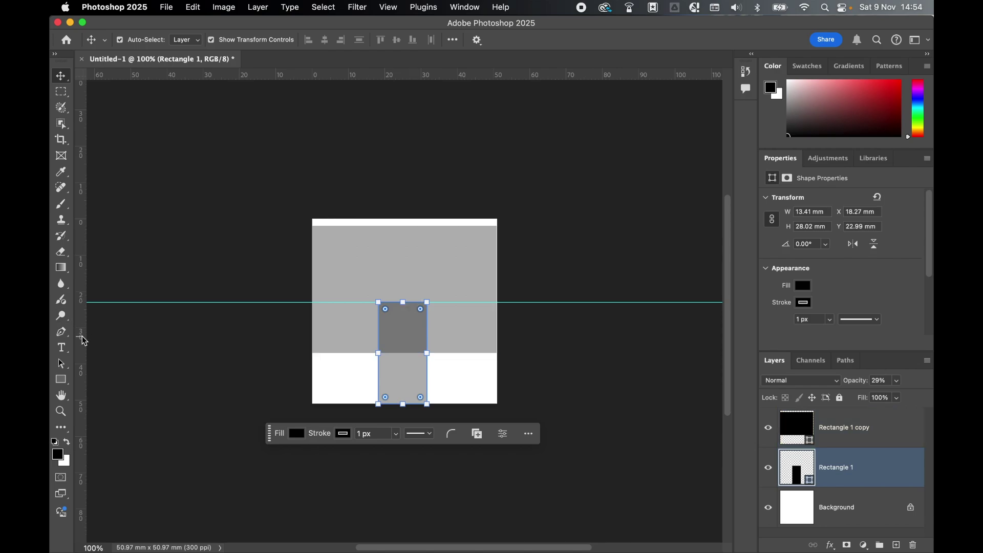
left_click_drag(84, 342, 405, 360)
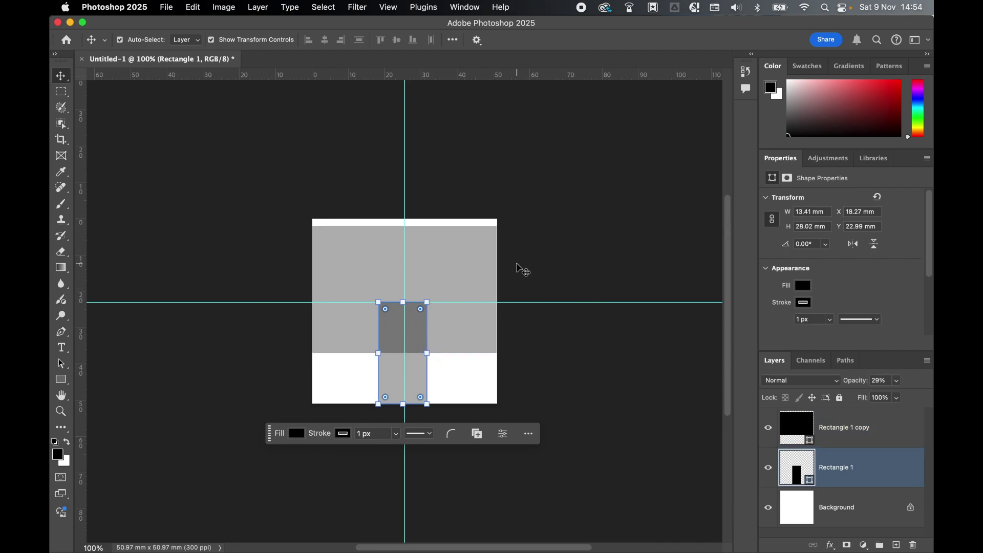
left_click(450, 248)
left_click_drag(443, 257, 444, 258)
left_click(559, 228)
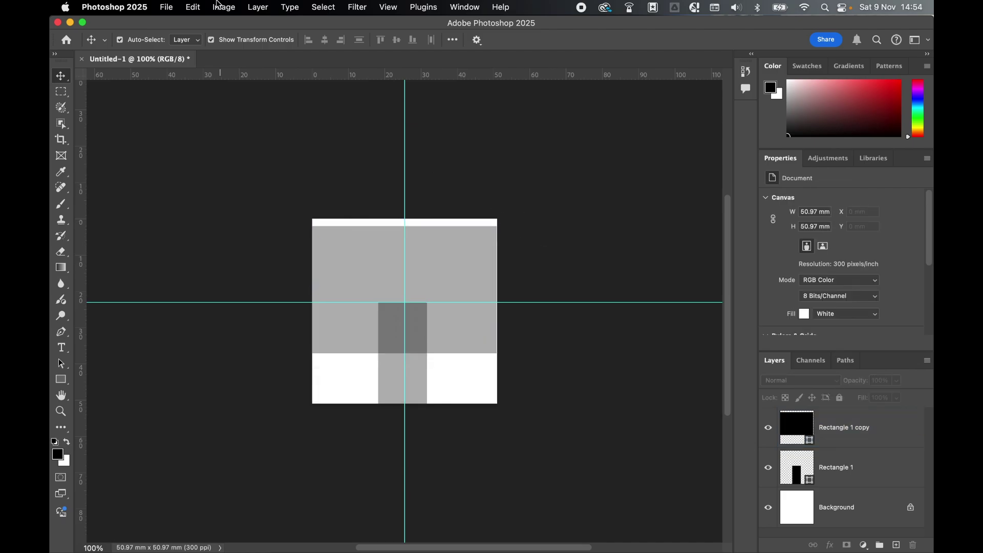
left_click(168, 8)
Step: Open portrait-young-woman-against-white-background.jpg from DWD Images and remove its background
left_click(171, 38)
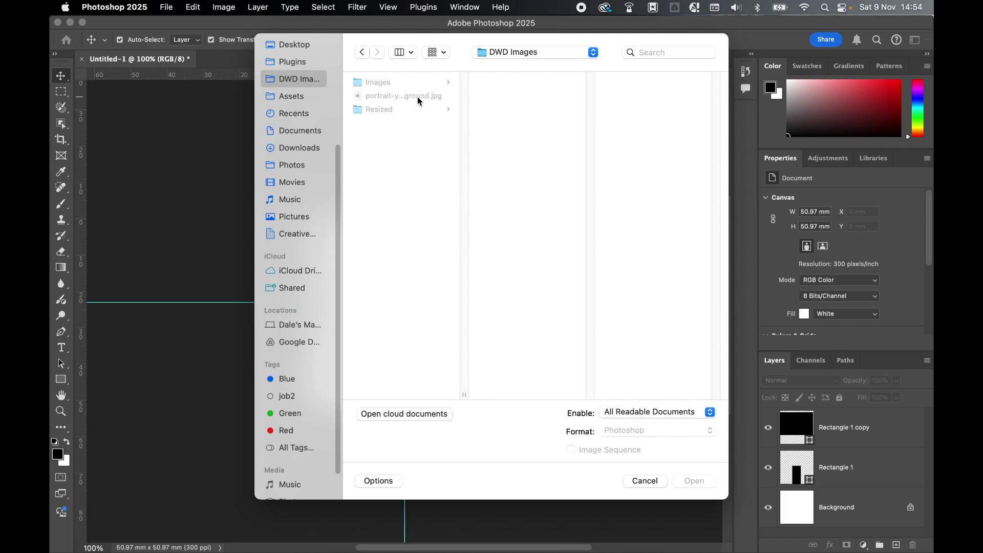
left_click(402, 96)
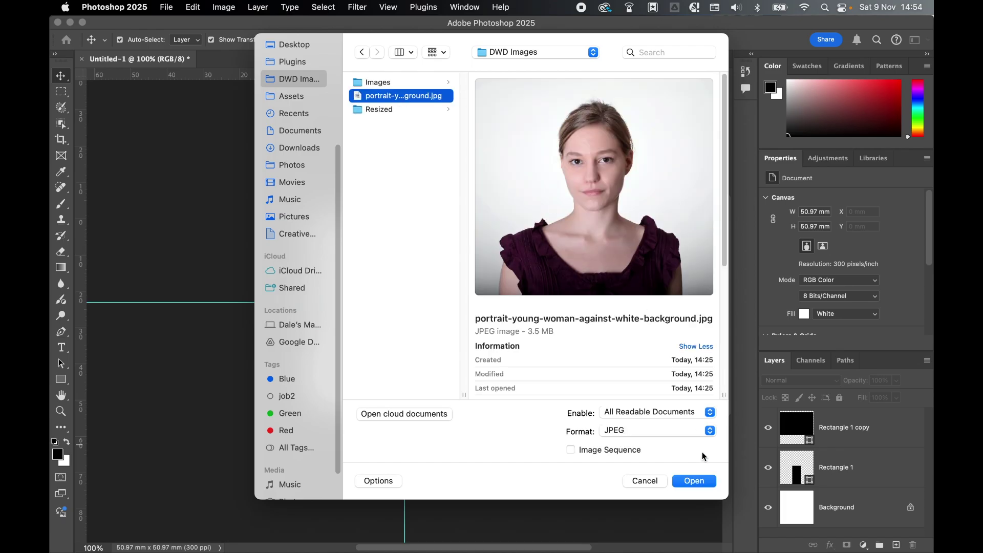
left_click(691, 480)
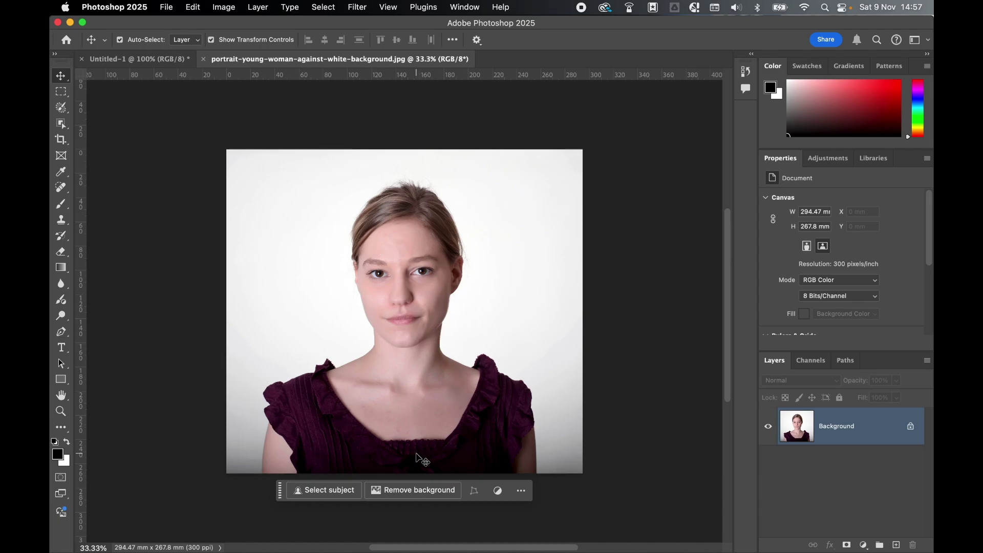
left_click(405, 489)
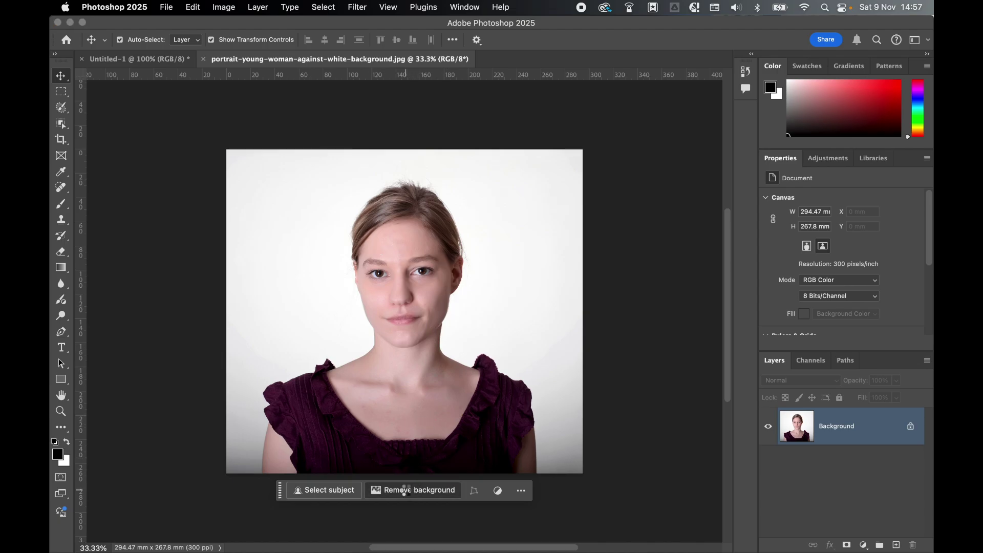
Step: Copy the cut-out Layer 0 portrait, then select the Background layer in Untitled-1
left_click(803, 434)
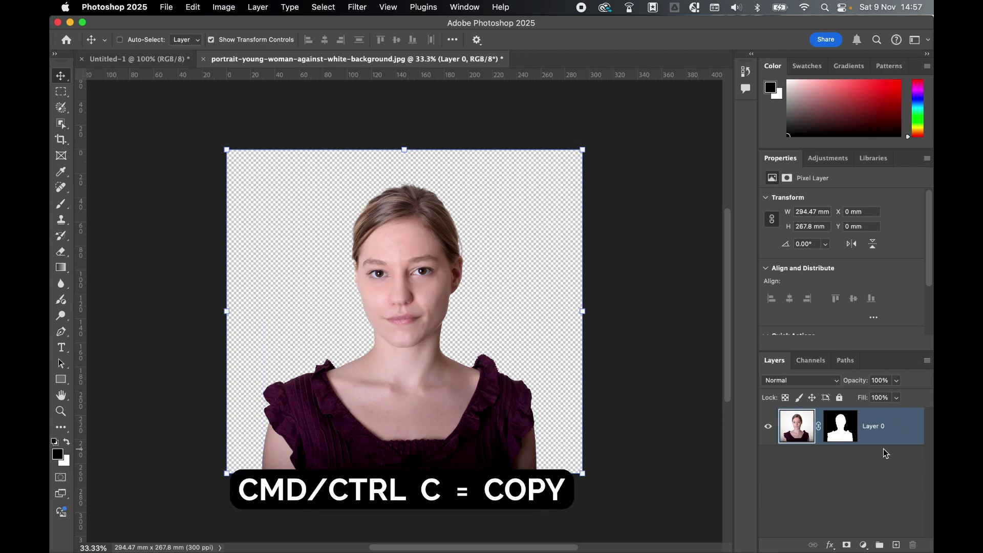
key("super+c")
left_click(134, 59)
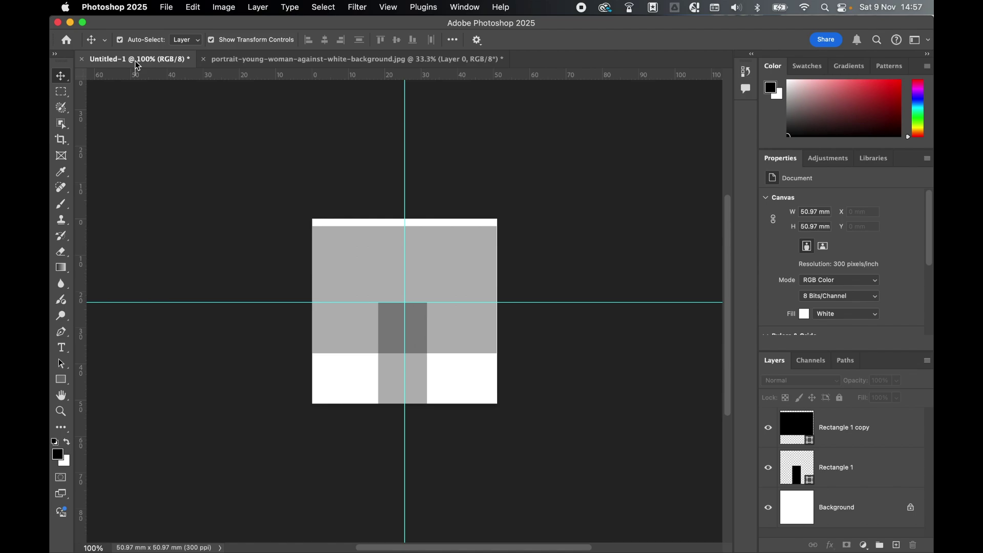
left_click(850, 507)
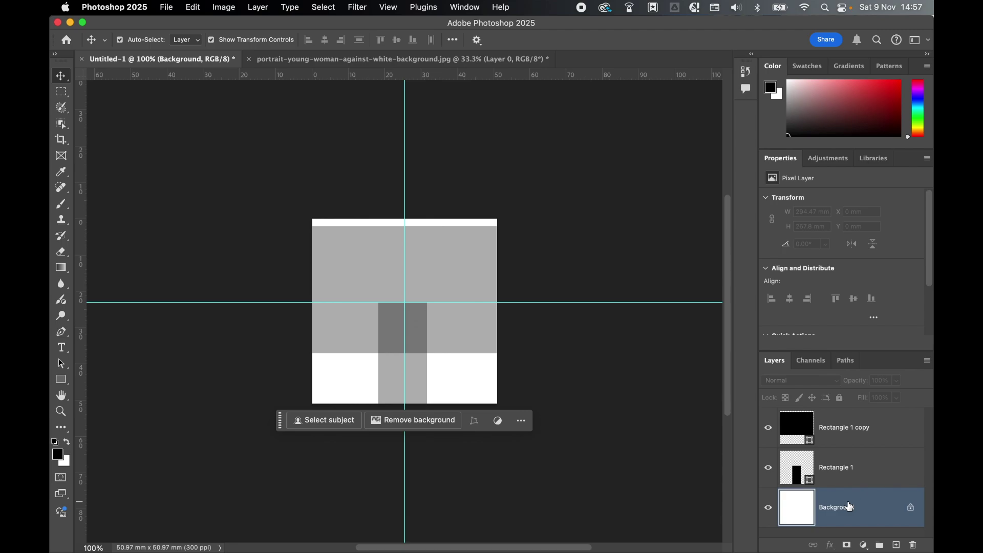
Step: Paste the portrait as Layer 1 and scale it to about 27% so the eyes meet the eye-line
key("super+v")
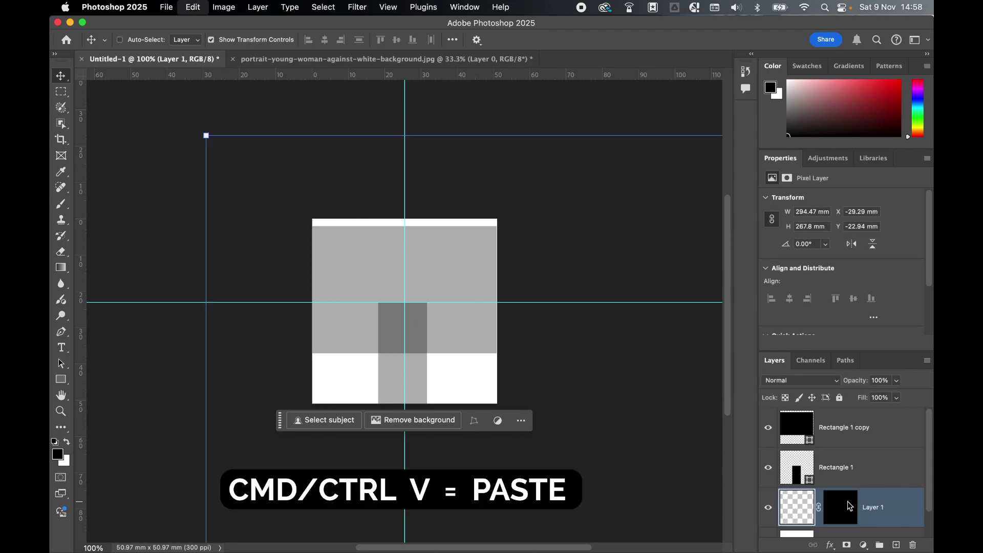
key("super+minus")
key("super+minus")
key("super+minus")
key("super+minus")
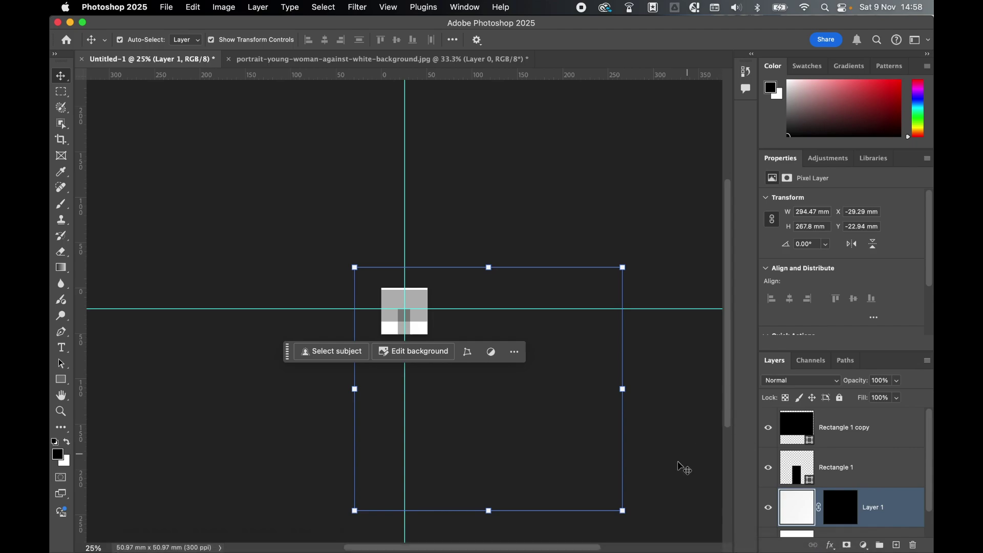
left_click_drag(622, 510, 409, 324)
key("super+plus")
key("super+plus")
key("super+plus")
key("super+plus")
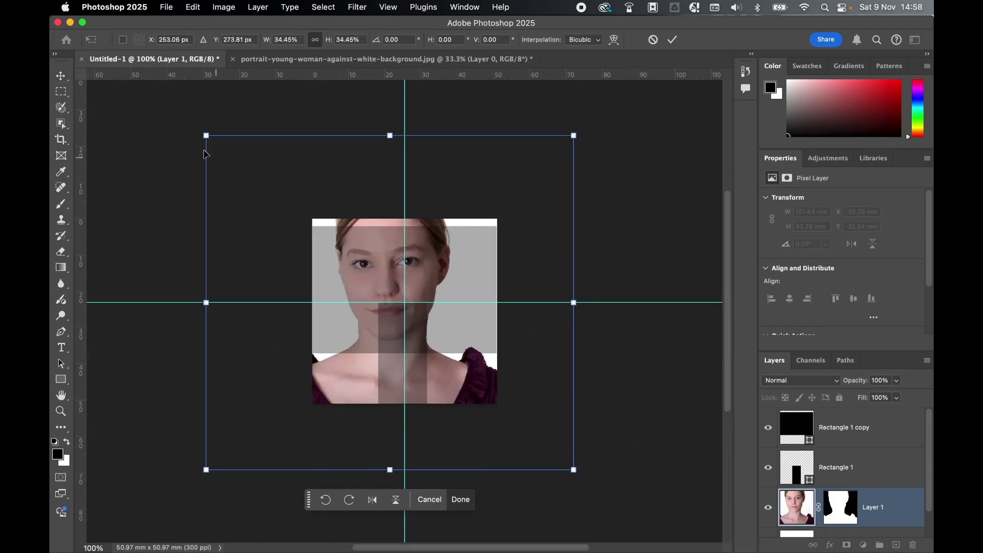
left_click_drag(206, 136, 260, 205)
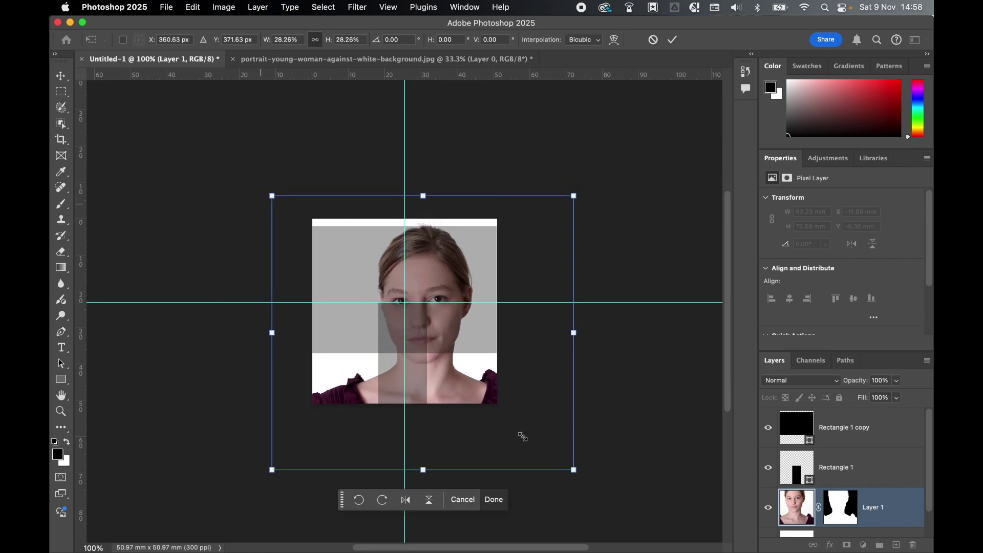
left_click_drag(573, 470, 553, 463)
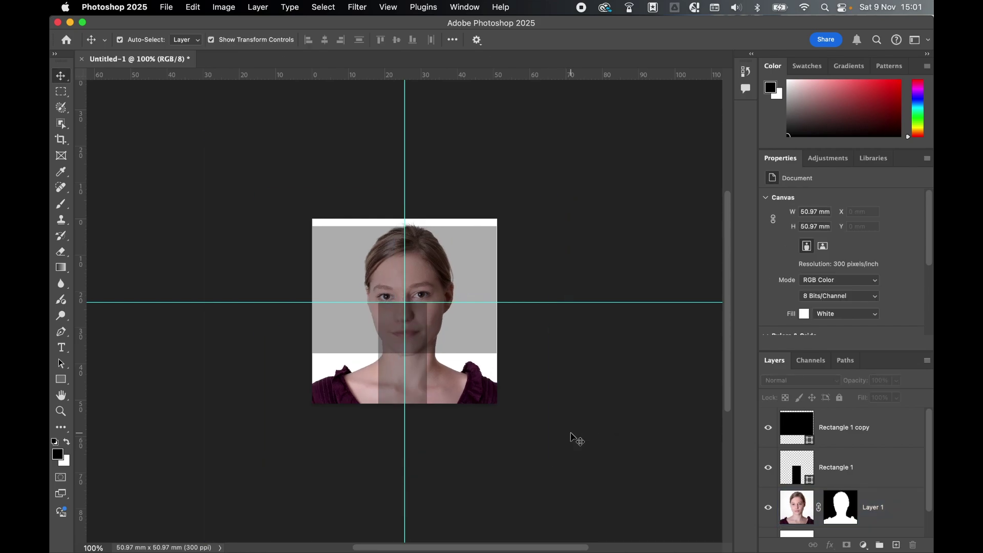
Step: Set Rectangle 1 to 35 mm tall, move it over the face, and guide its top edge
left_click(450, 450)
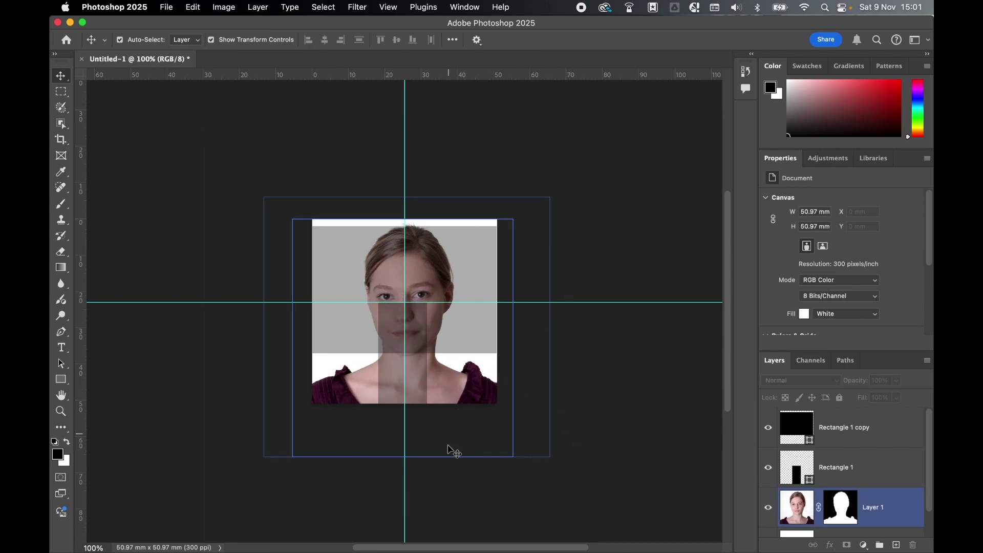
left_click(419, 391)
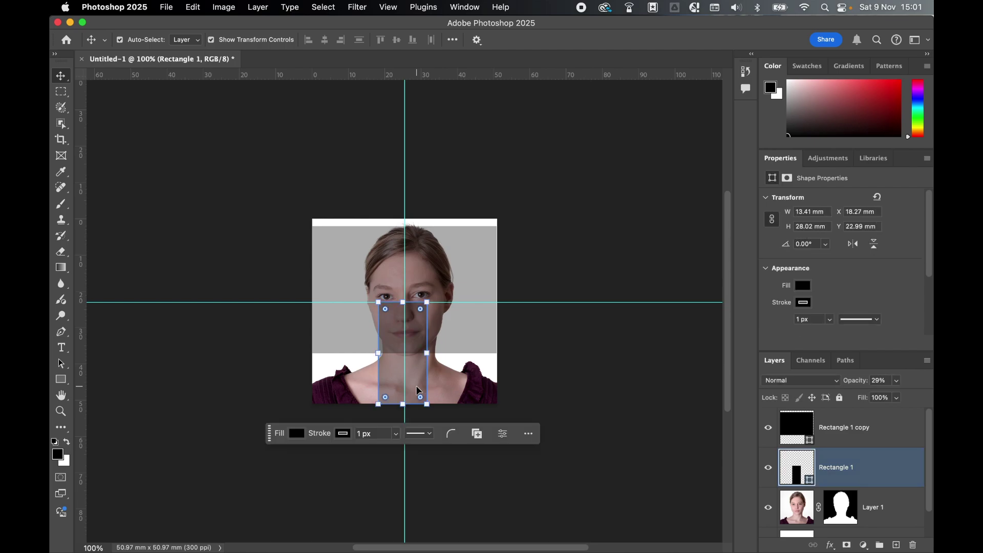
left_click(826, 225)
type("35")
key("Return")
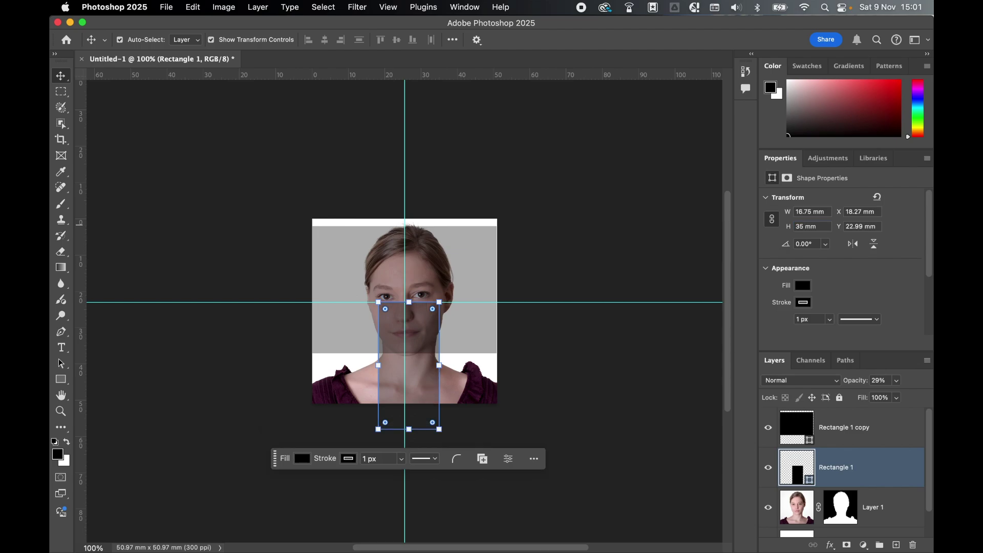
left_click_drag(425, 385, 422, 359)
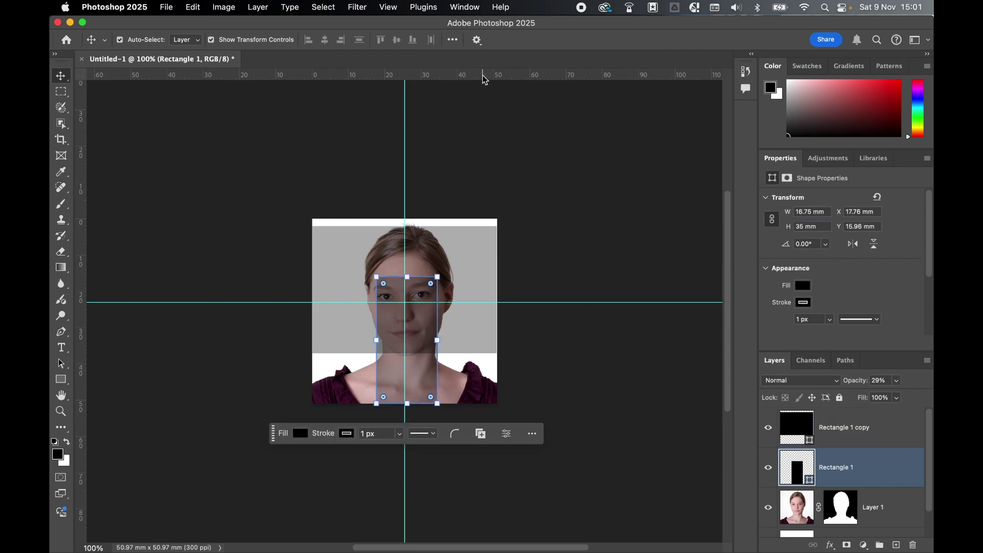
left_click_drag(482, 76, 480, 277)
Step: Toggle selection of the large overlay rectangle, ending with the head-size rectangle layer selected
left_click(579, 246)
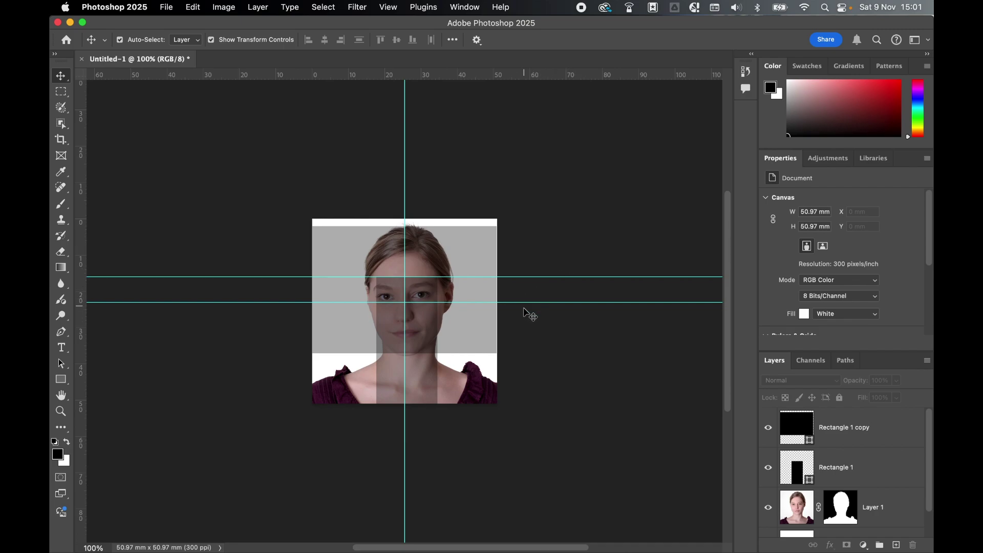
left_click(390, 306)
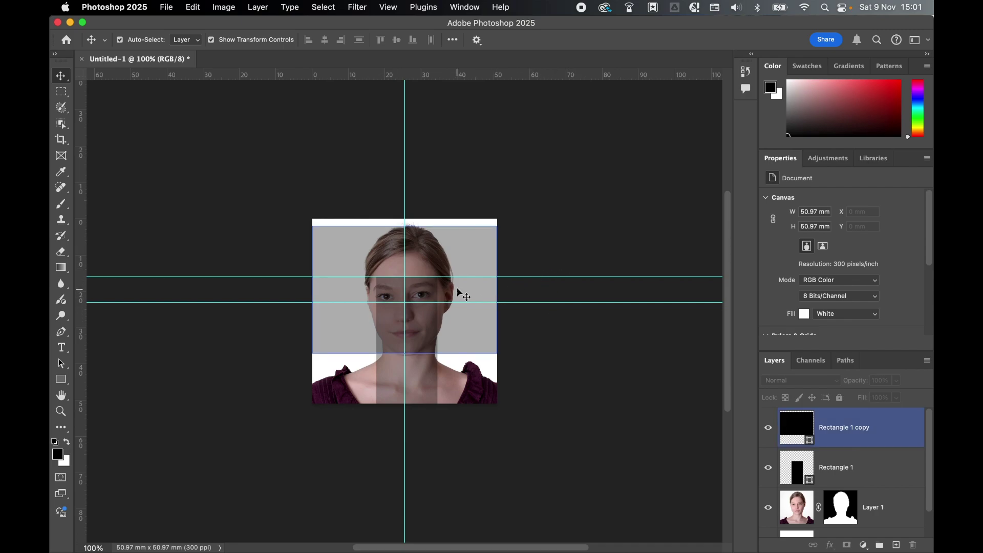
left_click(568, 246)
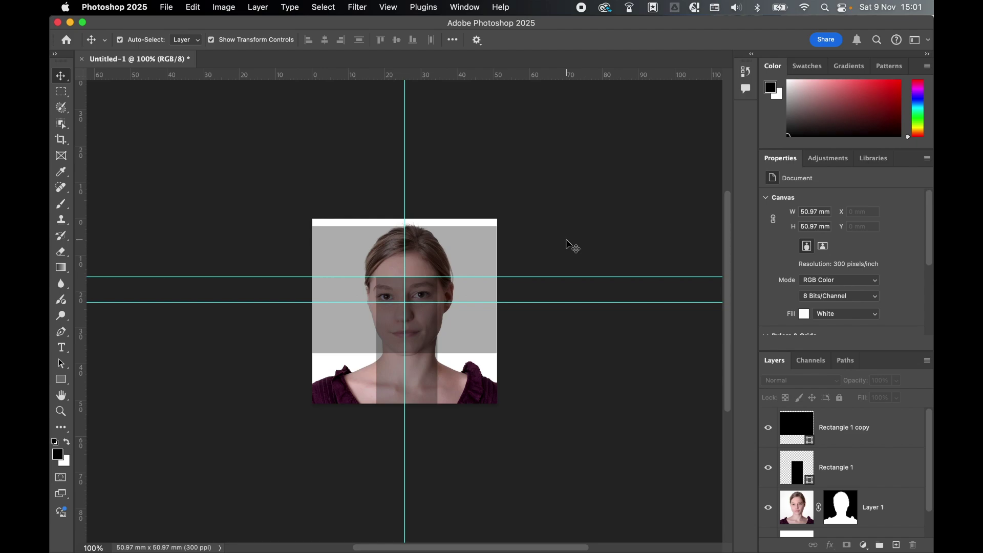
left_click(439, 249)
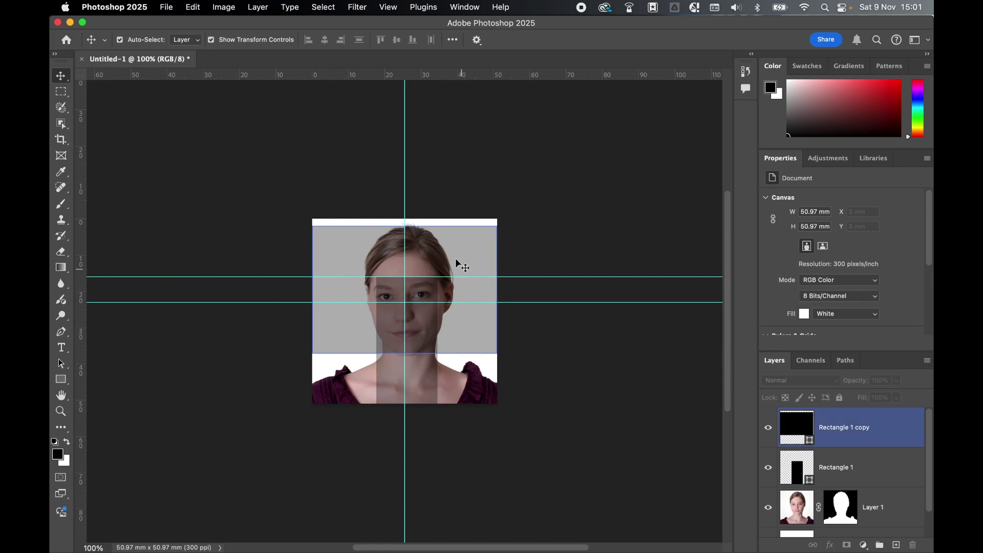
left_click(537, 176)
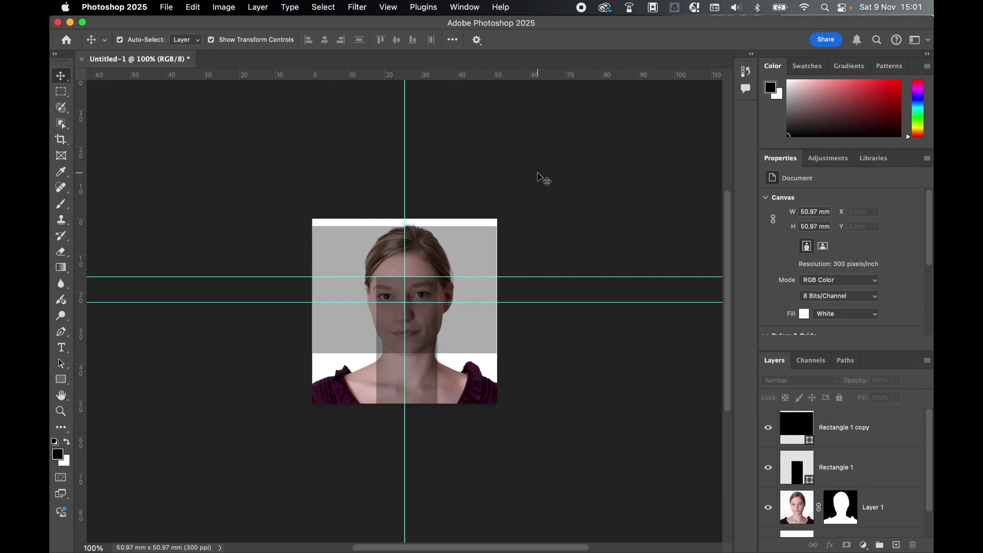
left_click(866, 473)
Step: Hide the Rectangle 1 and Rectangle 1 copy layers and turn off the guides, leaving the portrait on white
left_click(767, 468)
left_click(767, 427)
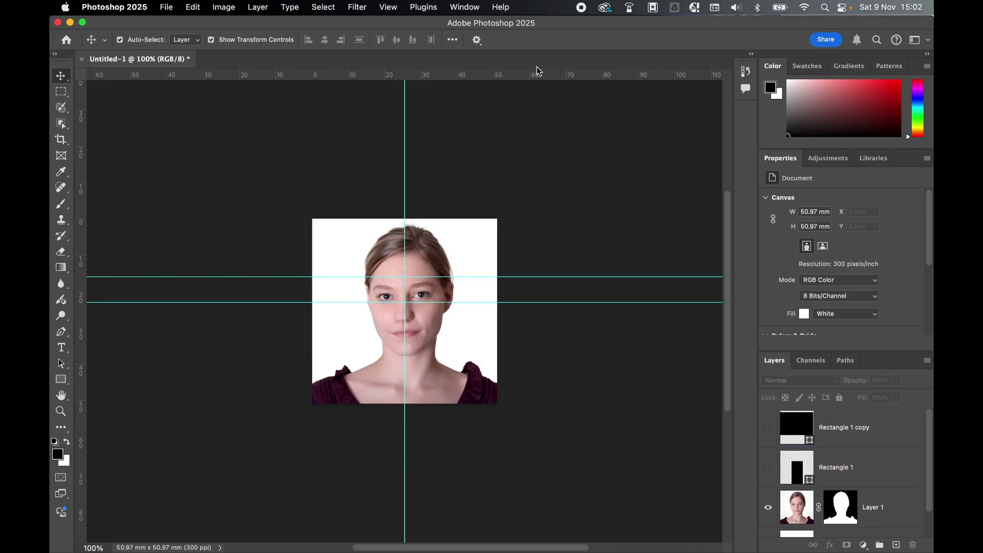
left_click(387, 7)
mouse_move(450, 254)
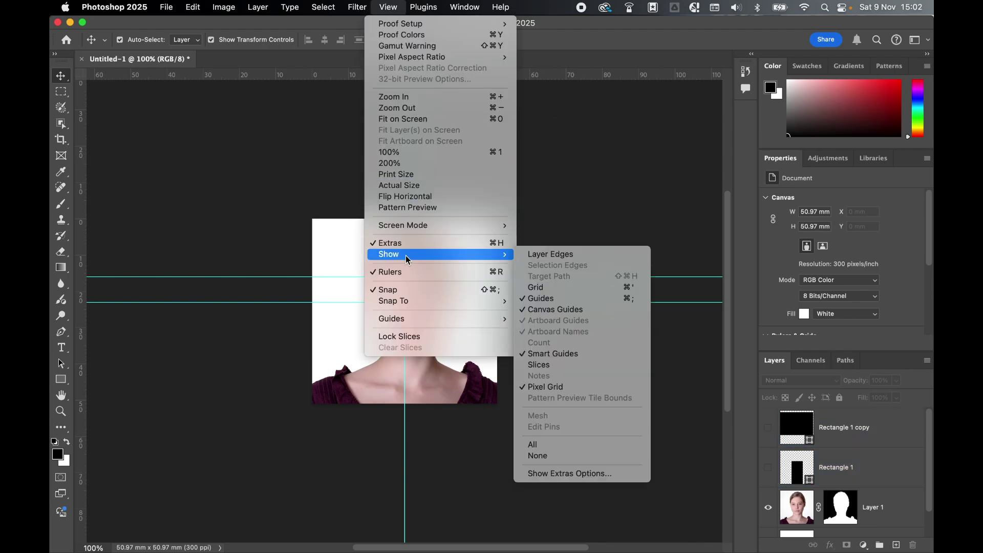
left_click(562, 298)
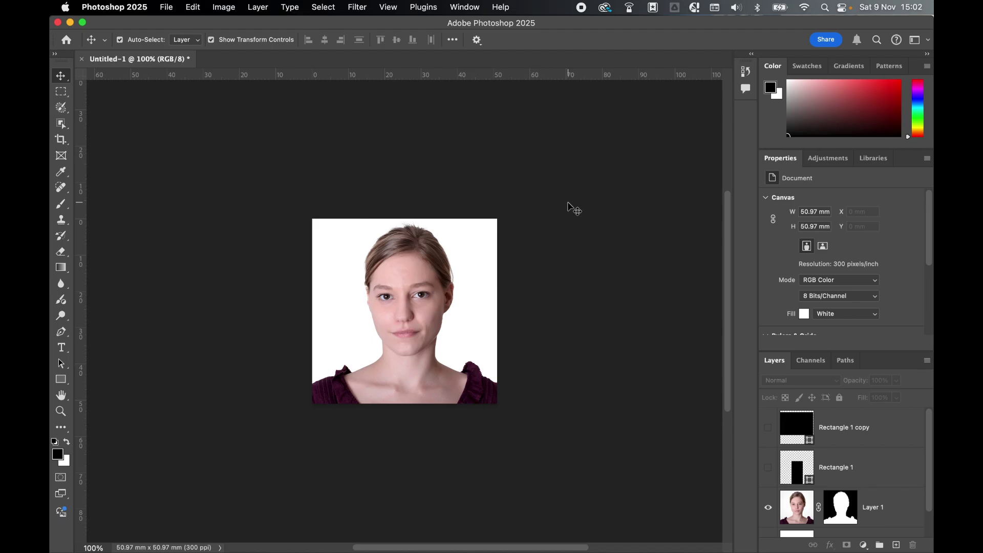
left_click(167, 7)
Step: Export the 602×602 image as a quality-7 JPG named passportphototest in DWD Images
mouse_move(189, 207)
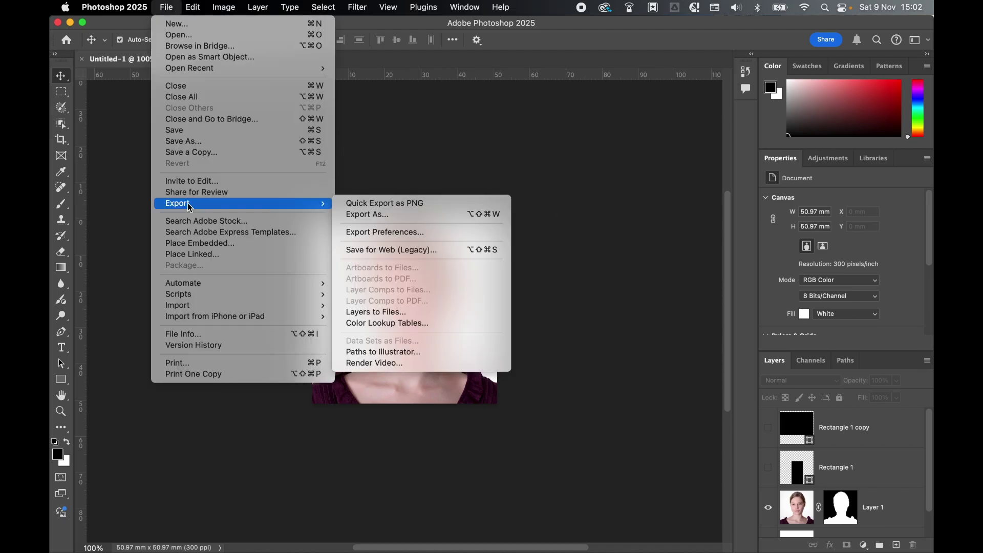
left_click(356, 215)
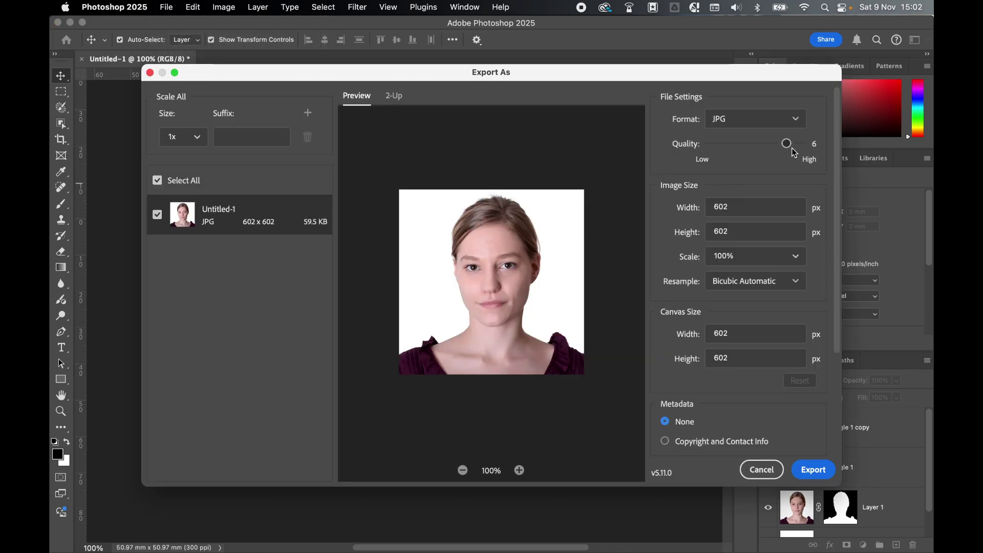
left_click_drag(787, 144, 814, 147)
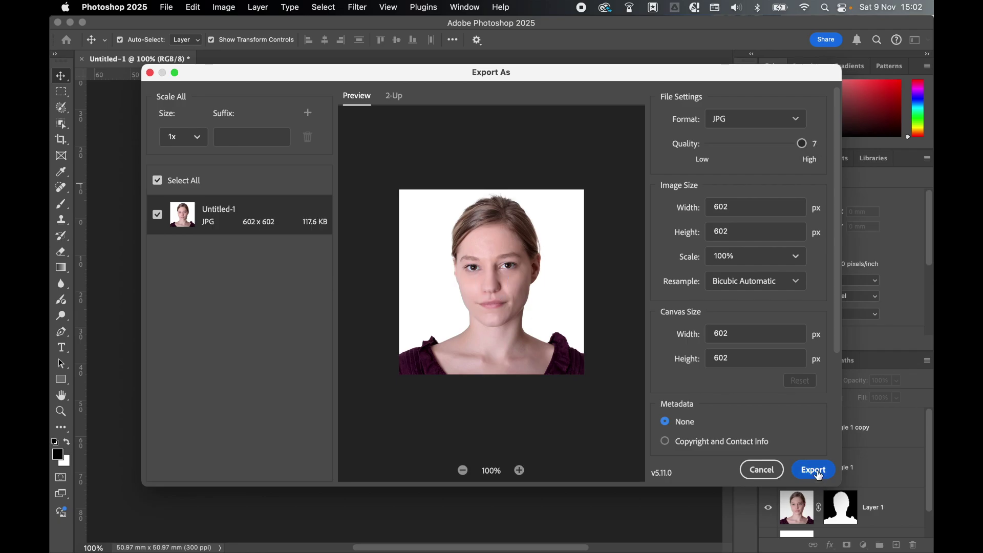
left_click(818, 475)
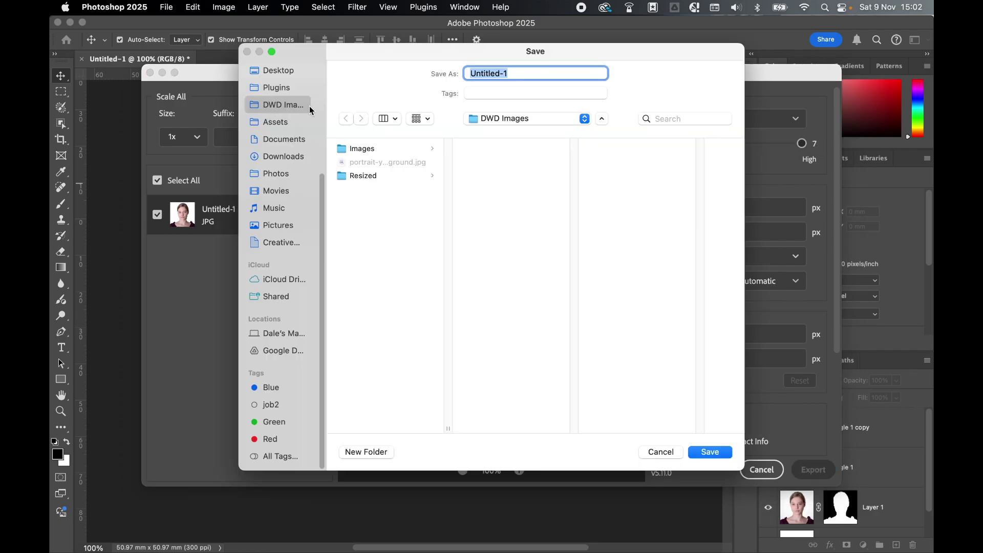
type("passportphotote")
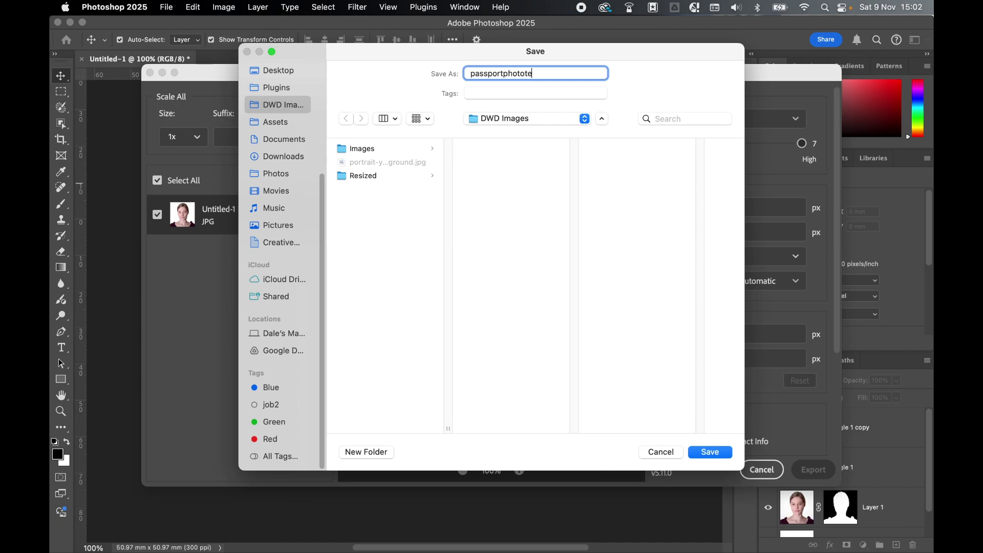
type("st")
left_click(714, 453)
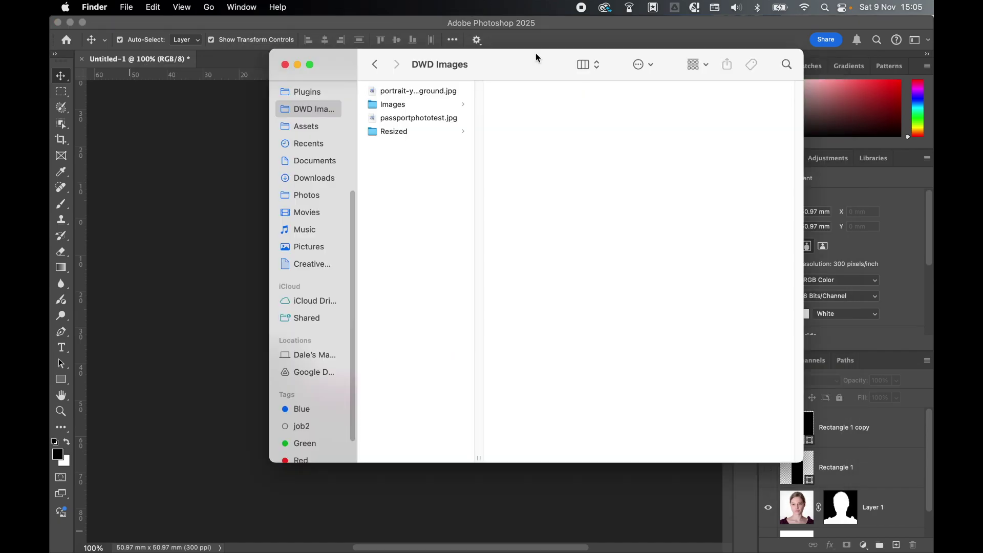
Step: Select passportphototest.jpg in DWD Images and Quick Look it to confirm the exported portrait
left_click(427, 121)
key("space")
key("space")
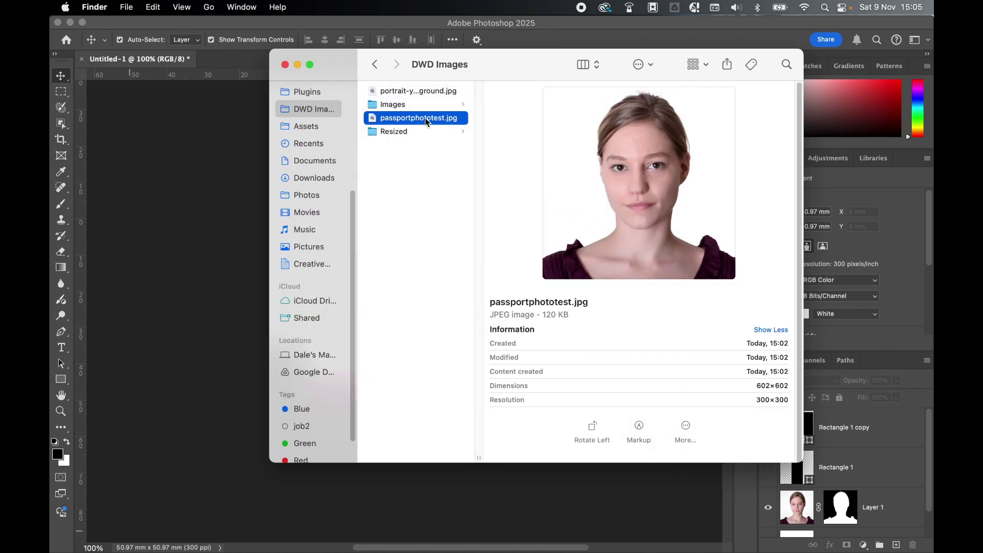
left_click(431, 194)
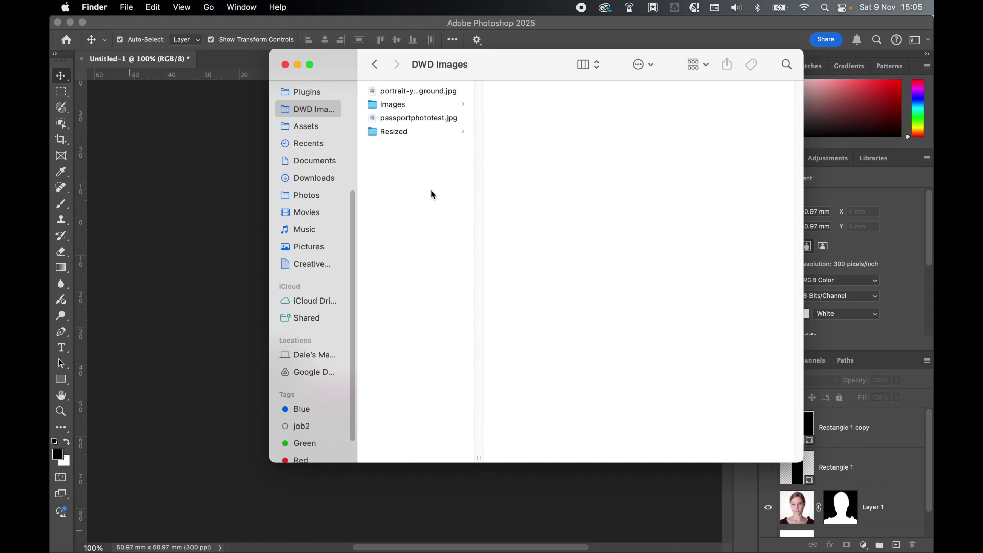